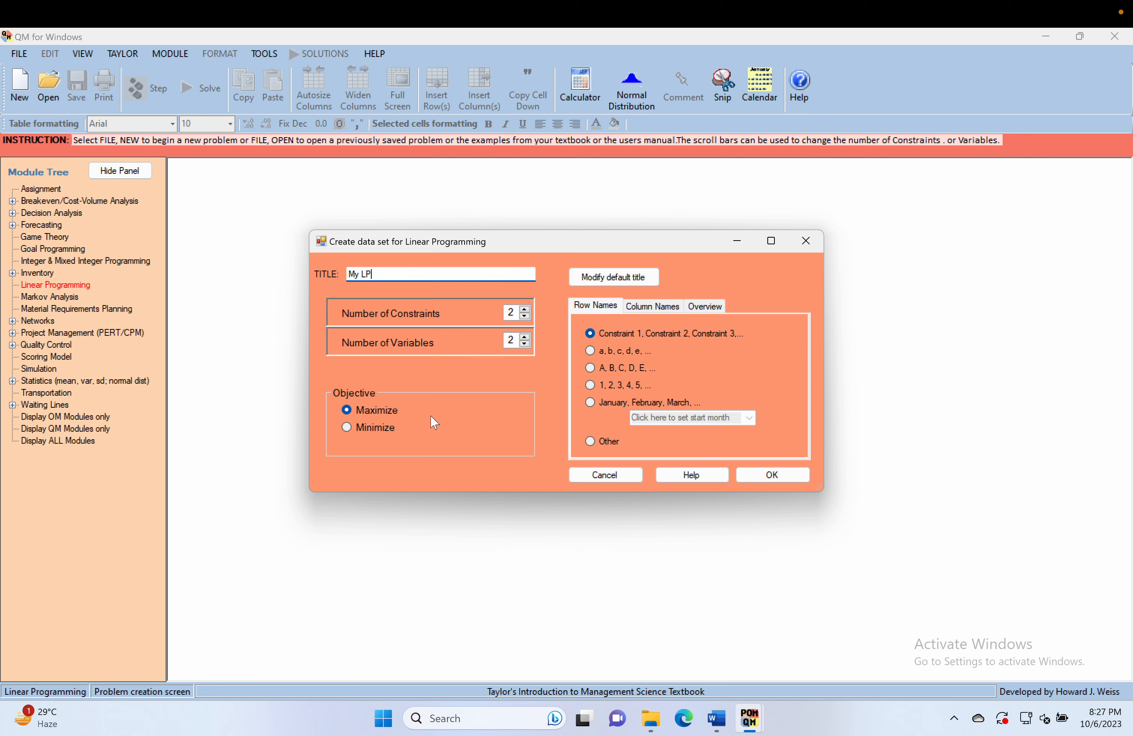
Check the LP formulation in the Word document, and set the number of constraints to 4 in the QM for Windows data set.
{"action": "left_click", "coordinate": [716, 719]}
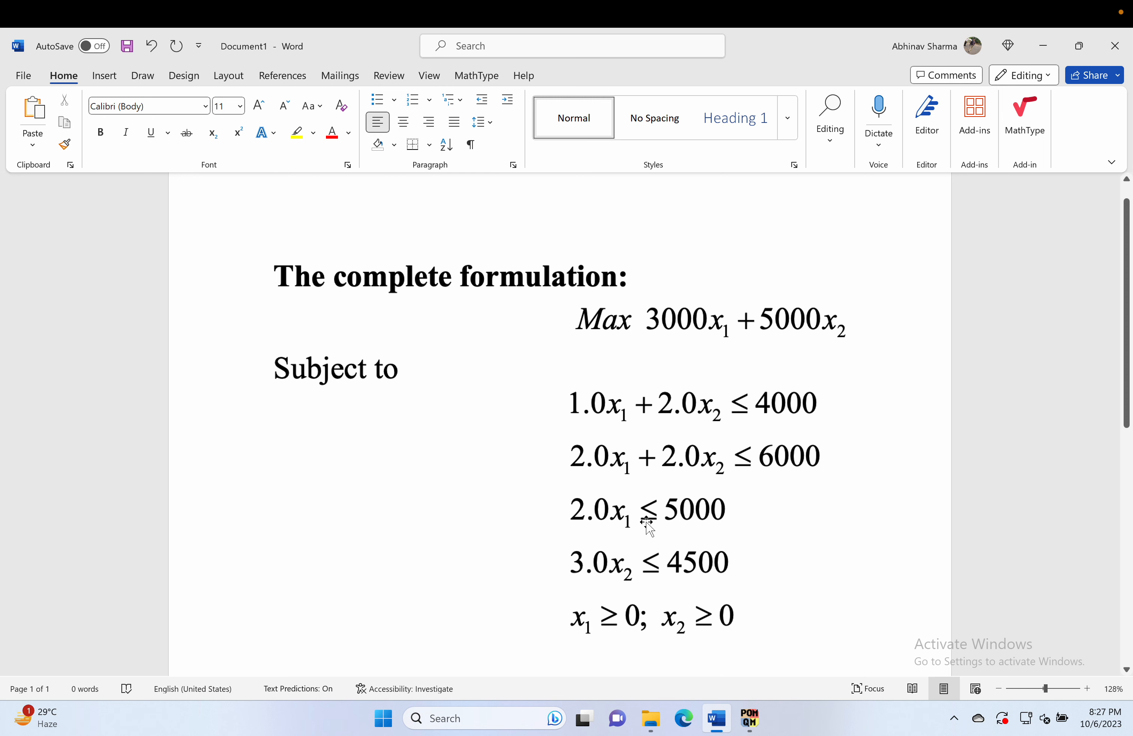
{"action": "left_click", "coordinate": [1043, 45]}
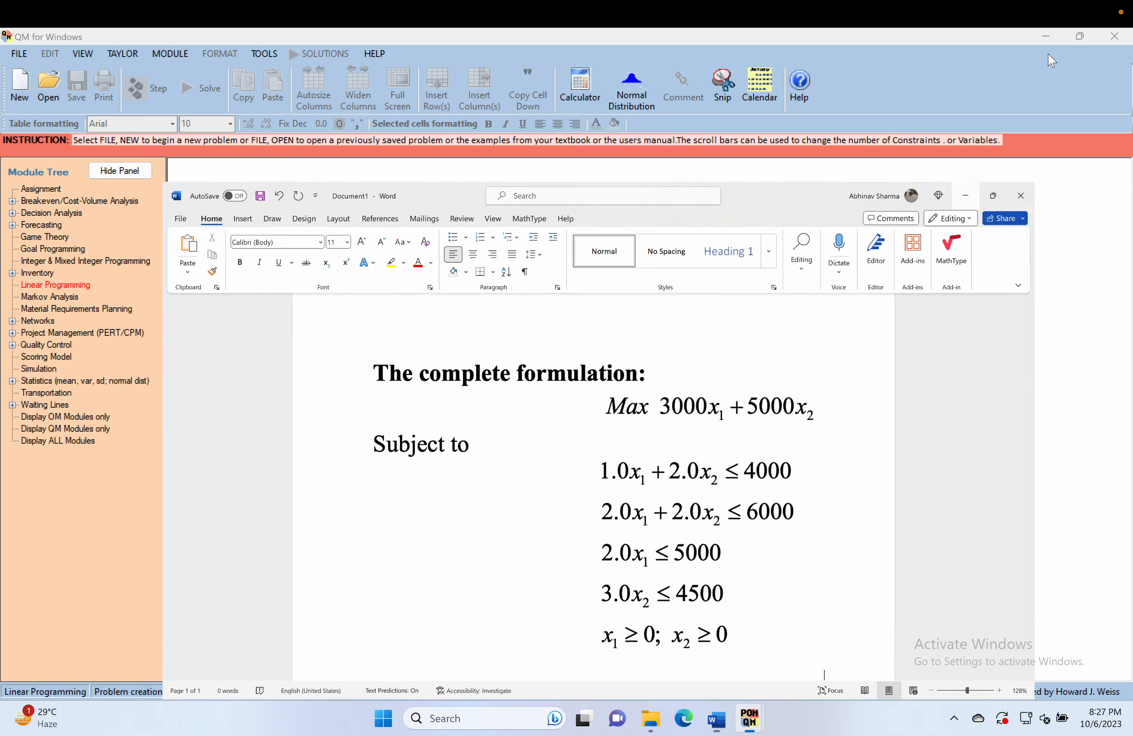
{"action": "left_click", "coordinate": [524, 311]}
{"action": "left_click", "coordinate": [525, 311]}
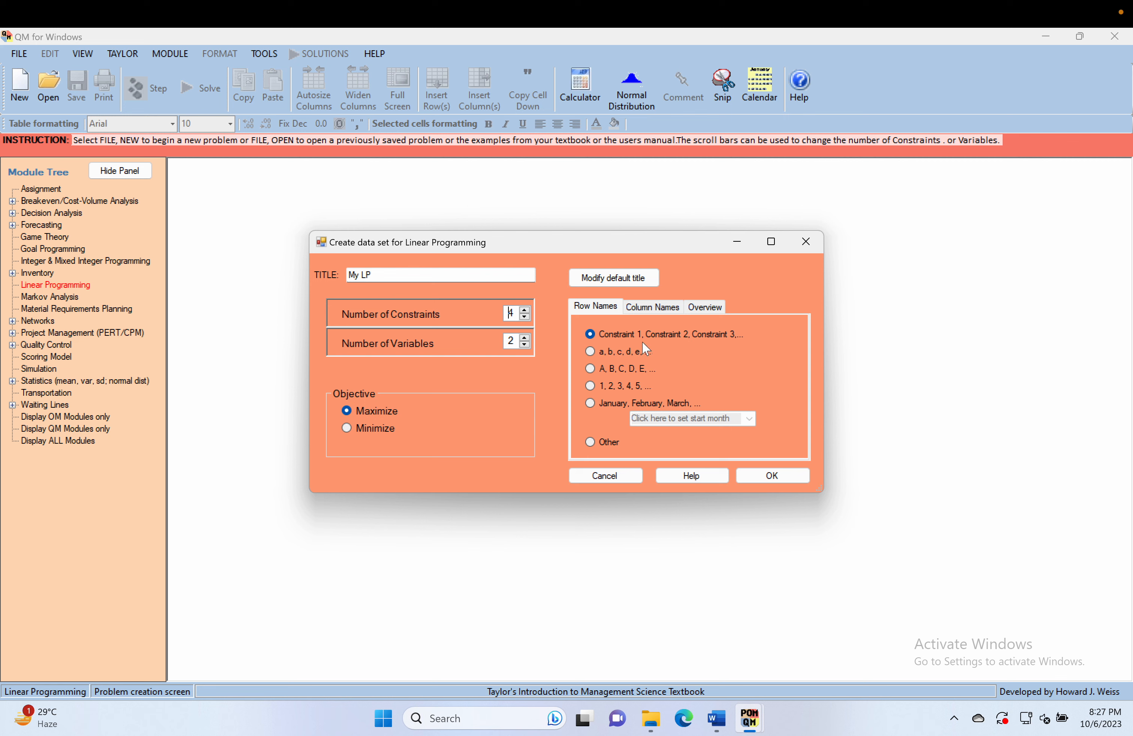
Review the column naming, module overview and row naming options, and create the data set with the default names.
{"action": "left_click", "coordinate": [650, 310]}
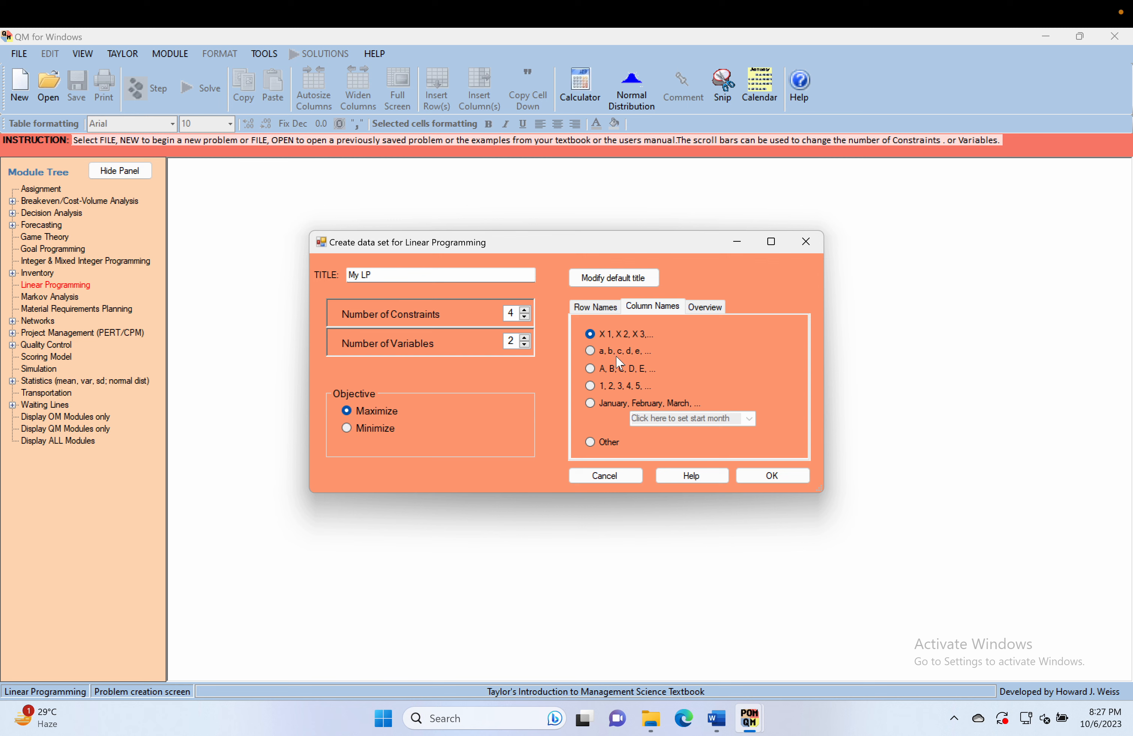
{"action": "left_click", "coordinate": [706, 306]}
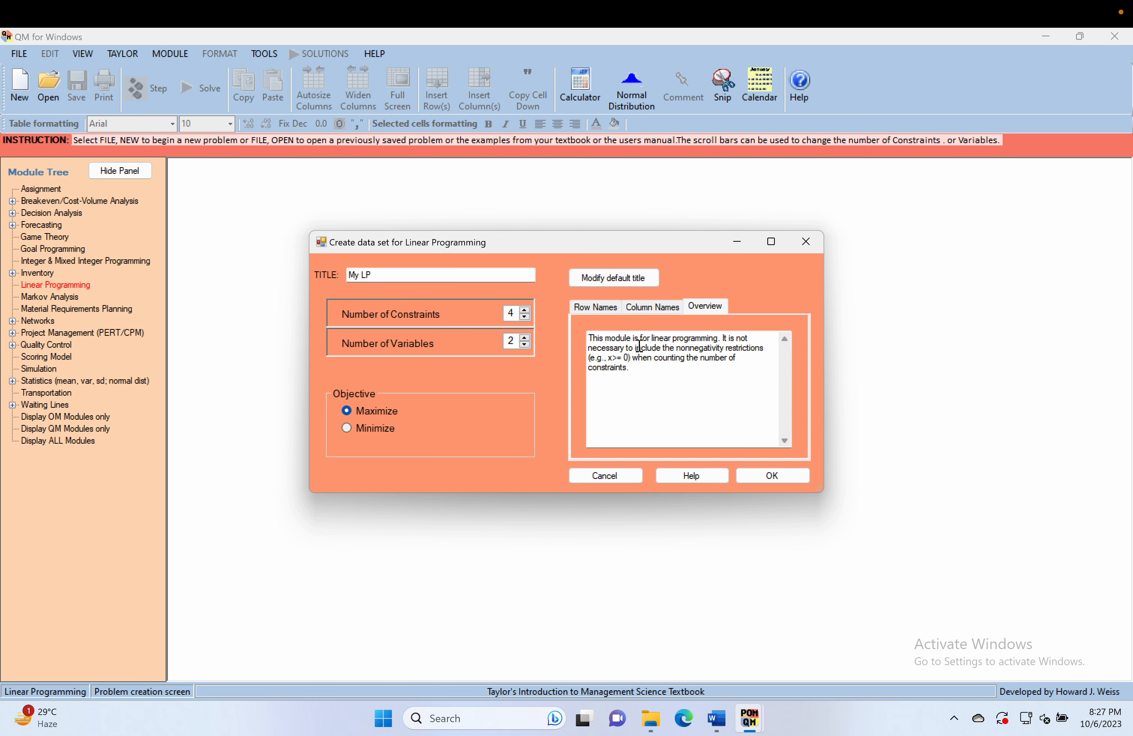
{"action": "left_click", "coordinate": [640, 310]}
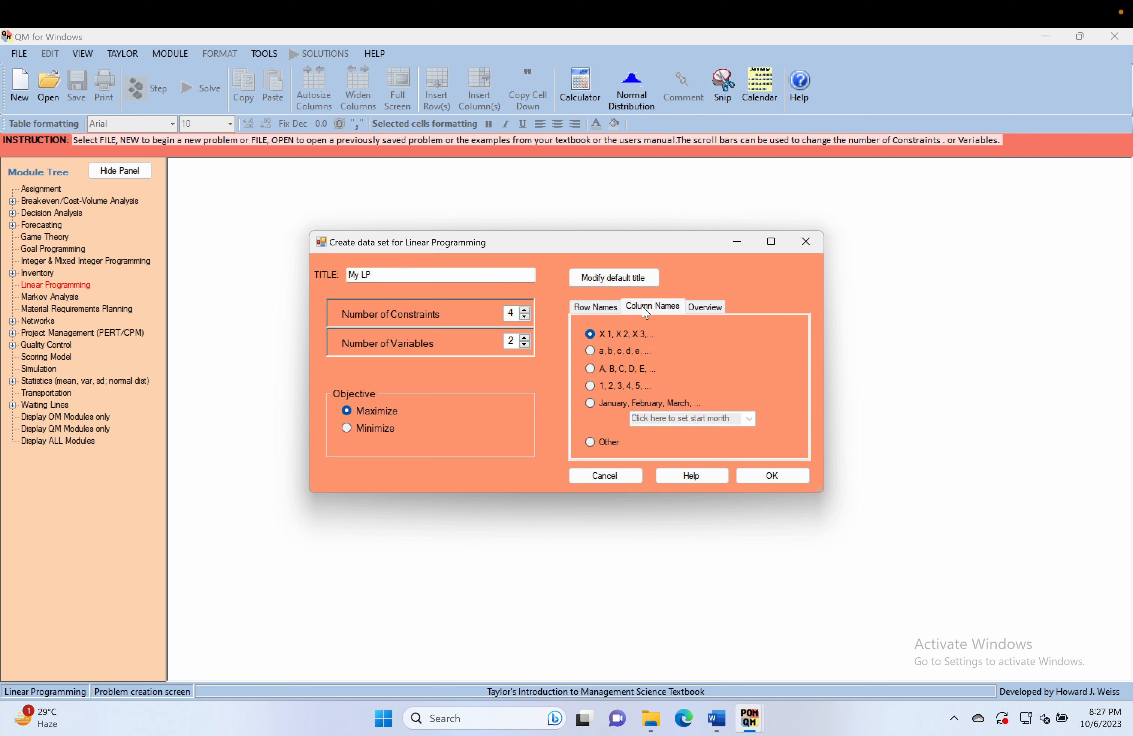
{"action": "left_click", "coordinate": [602, 313]}
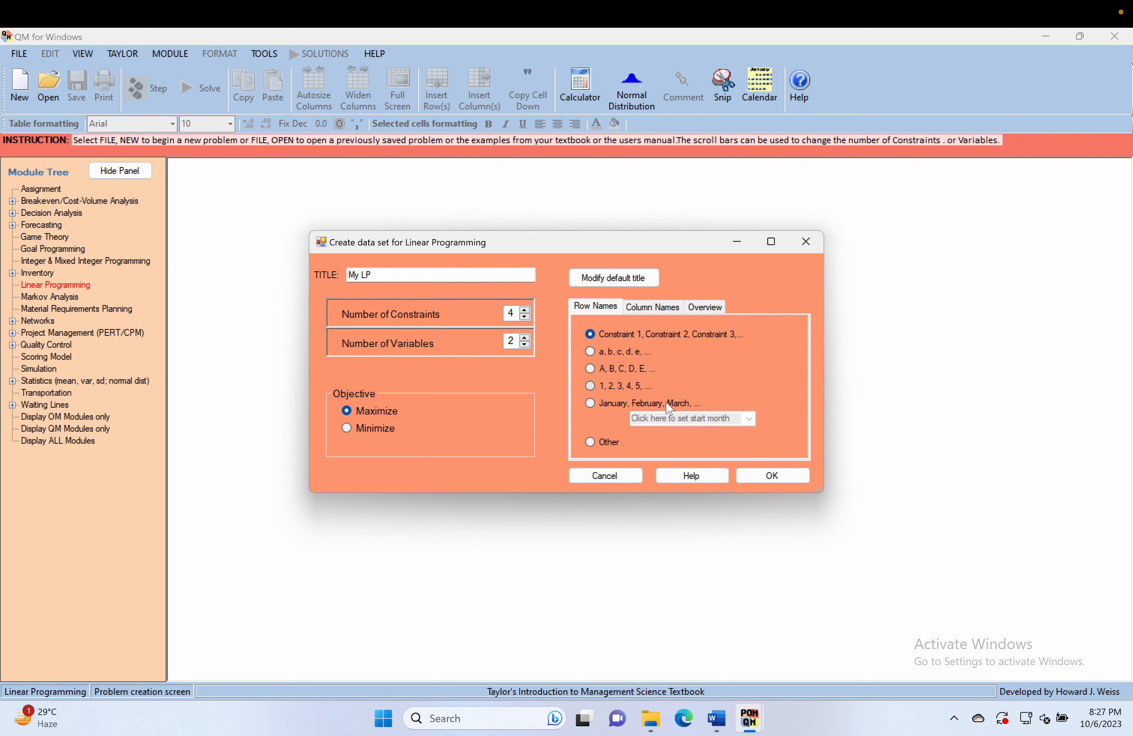
{"action": "left_click", "coordinate": [770, 474]}
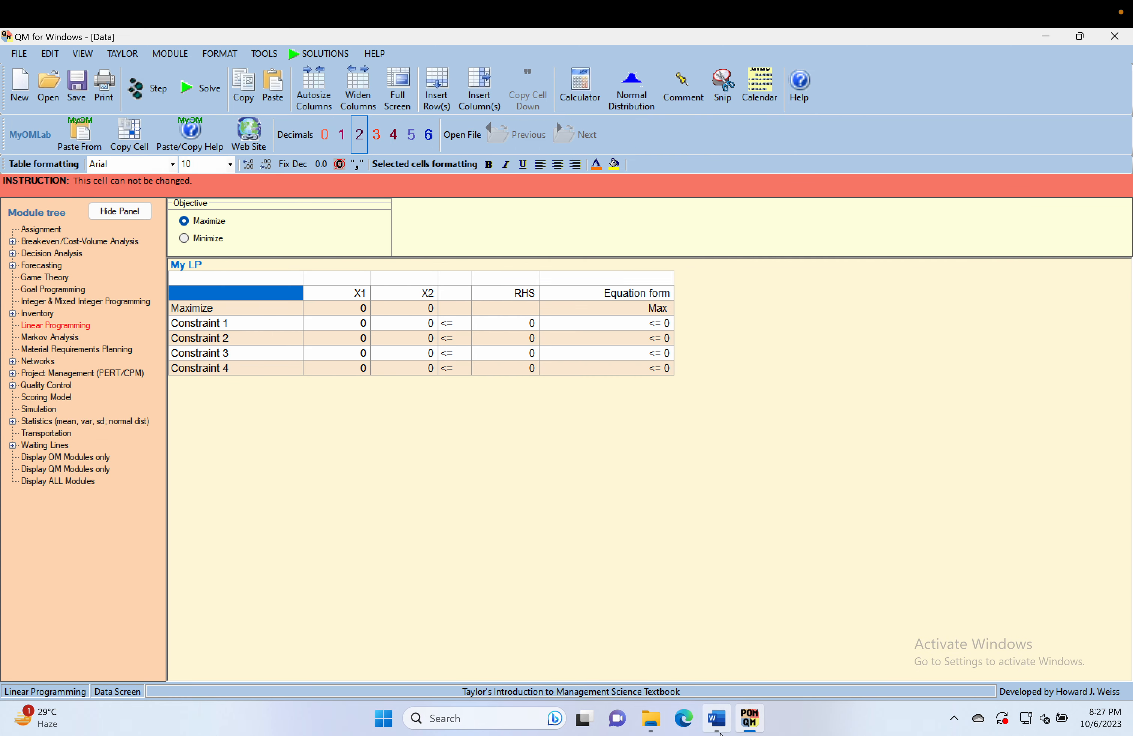
Consult the objective function in Word and enter the Maximize coefficients 3000 for X1 and 5000 for X2 in QM for Windows.
{"action": "mouse_move", "coordinate": [720, 733]}
{"action": "left_click", "coordinate": [716, 719]}
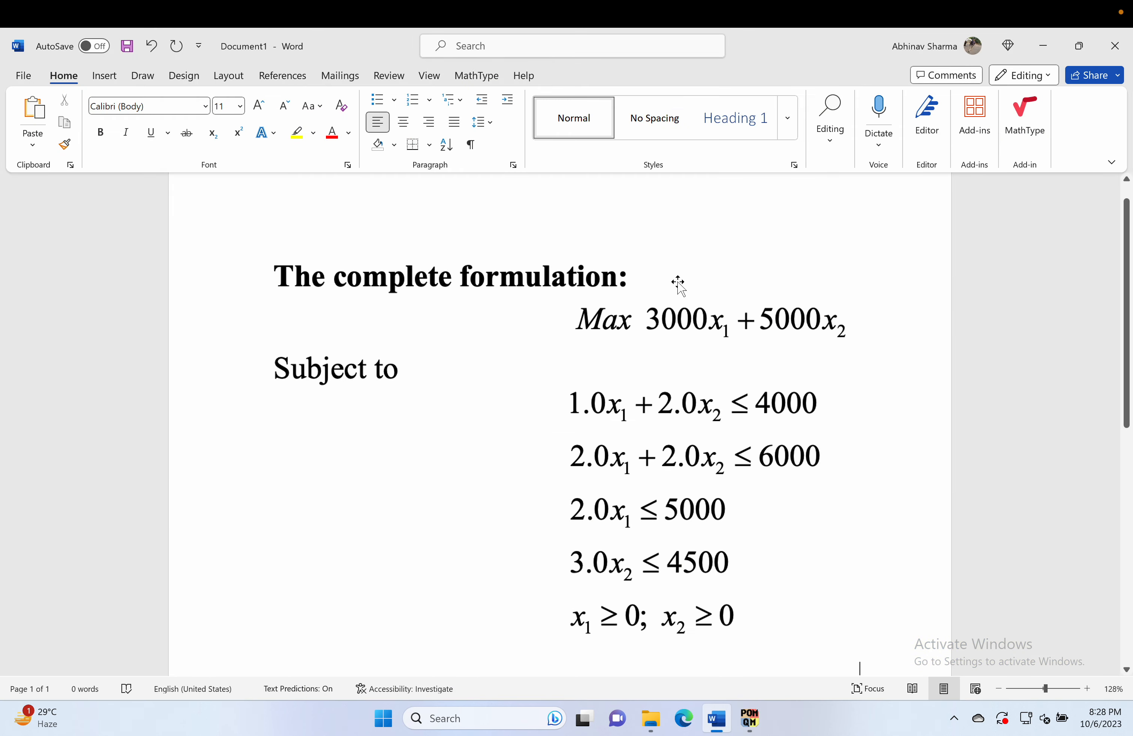
{"action": "left_click", "coordinate": [1043, 46]}
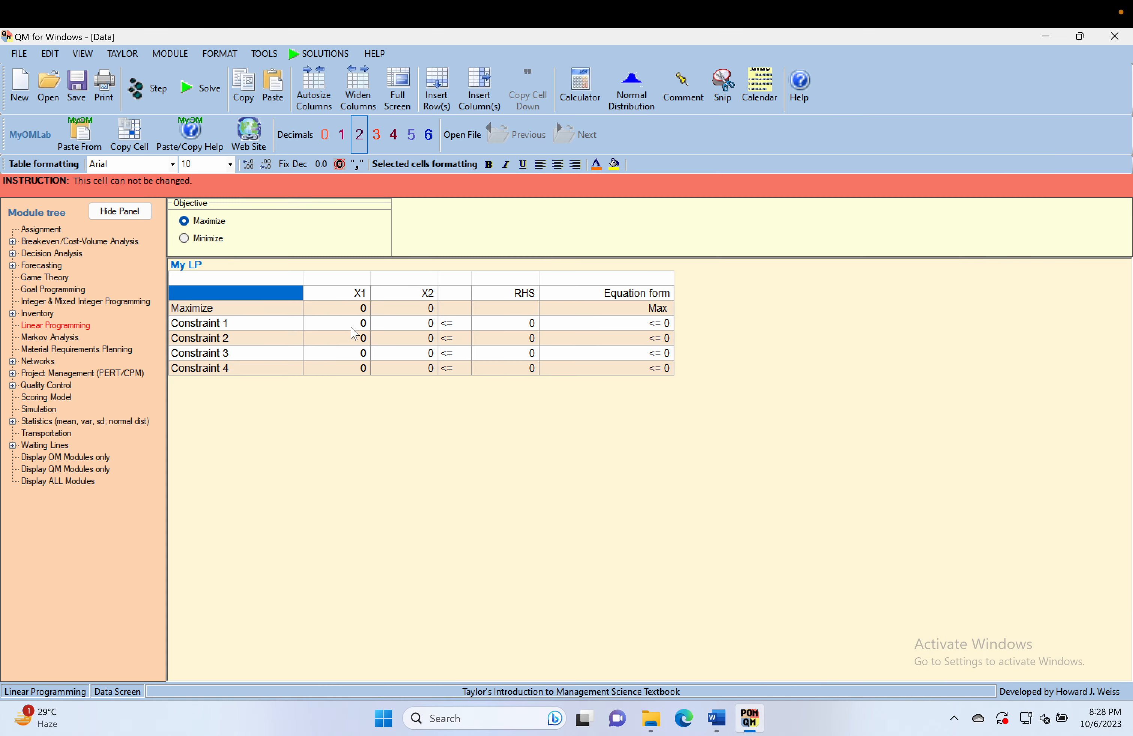
{"action": "left_click", "coordinate": [360, 308]}
{"action": "left_click", "coordinate": [358, 307]}
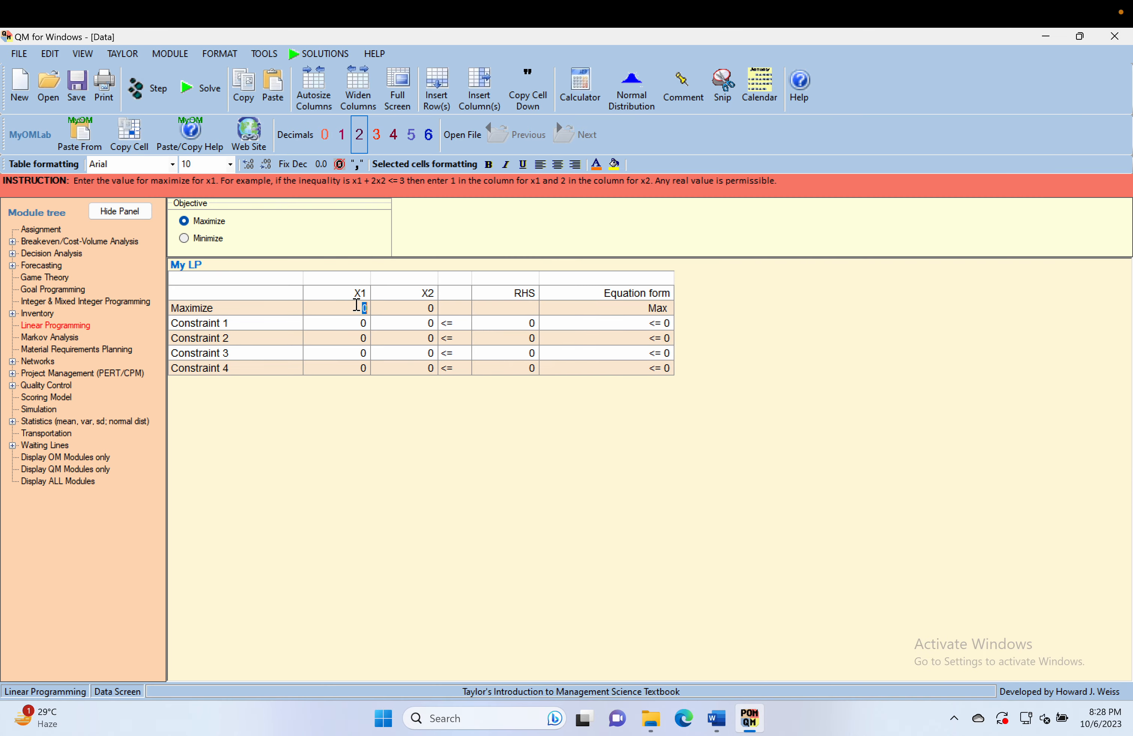
{"action": "type", "text": "3000"}
{"action": "left_click", "coordinate": [424, 308]}
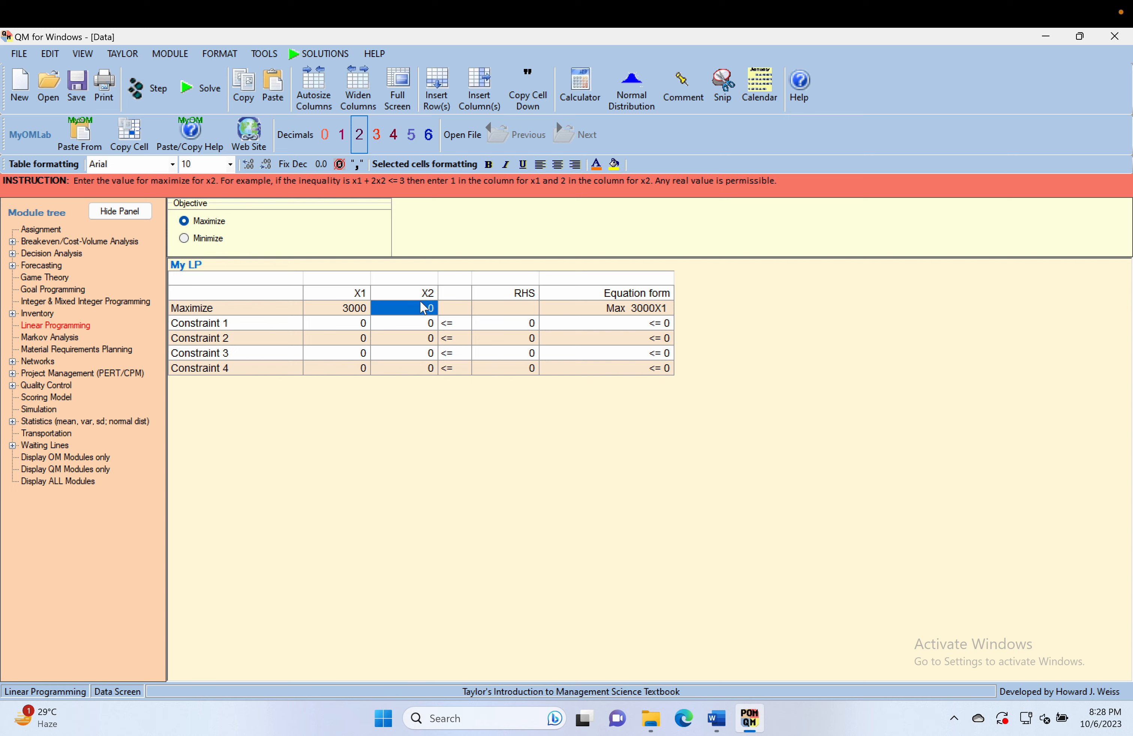
{"action": "type", "text": "5000"}
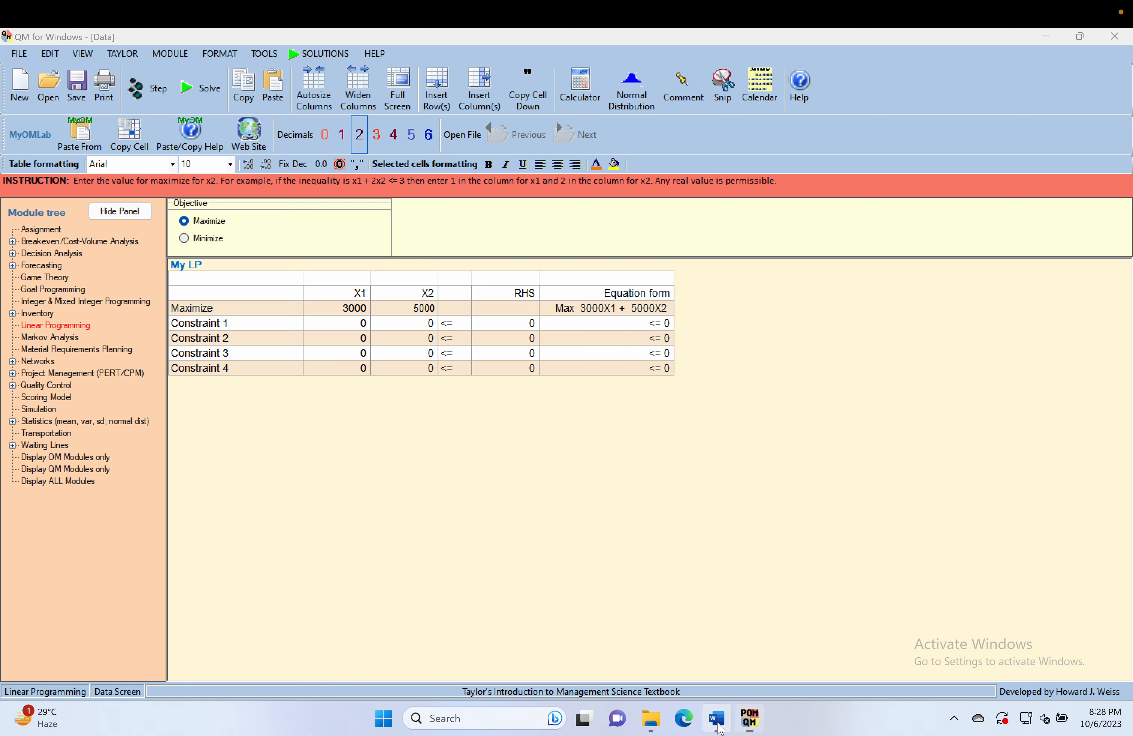
Consult the Word formulation and enter Constraint 1's coefficients in QM for Windows: 1 for X1 and 2 for X2.
{"action": "left_click", "coordinate": [719, 724]}
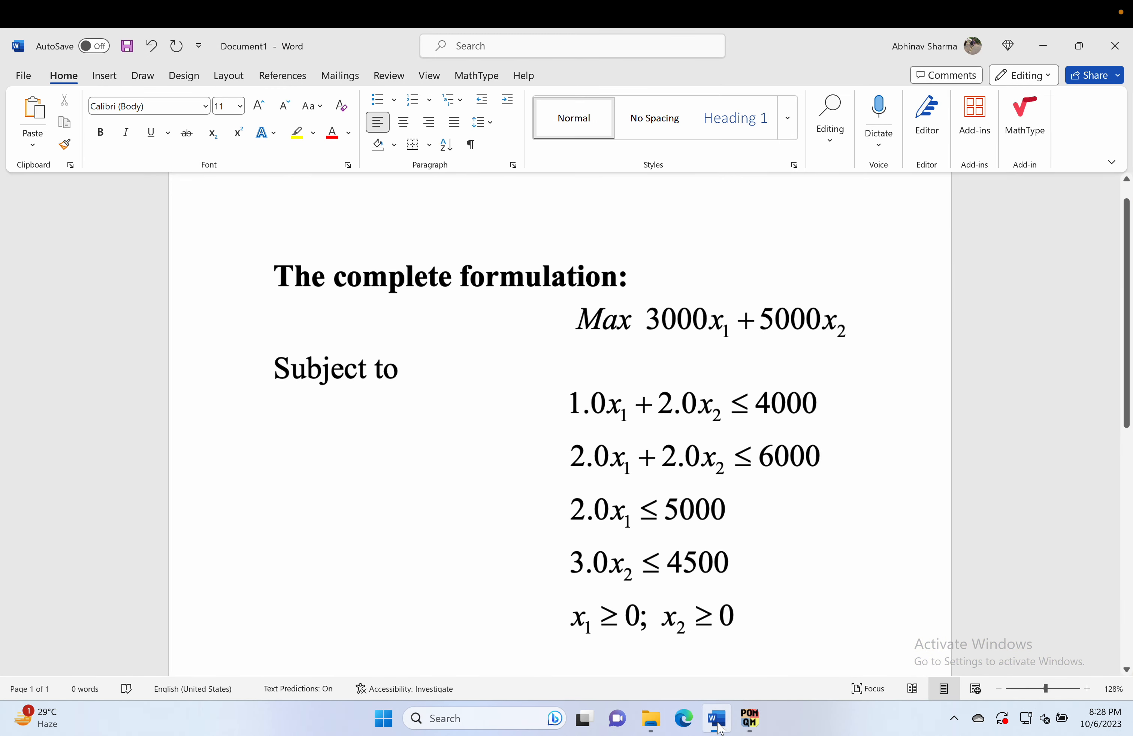
{"action": "left_click", "coordinate": [719, 725]}
{"action": "left_click", "coordinate": [344, 324]}
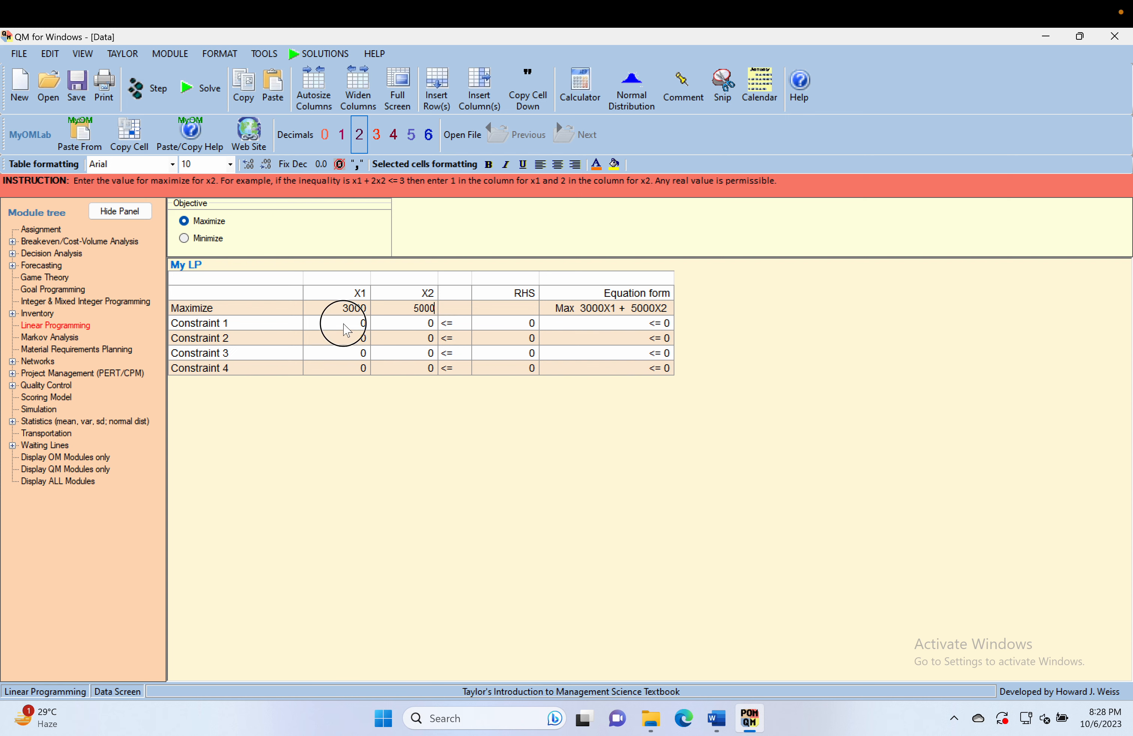
{"action": "type", "text": "1"}
{"action": "key", "text": "Tab"}
{"action": "type", "text": "2"}
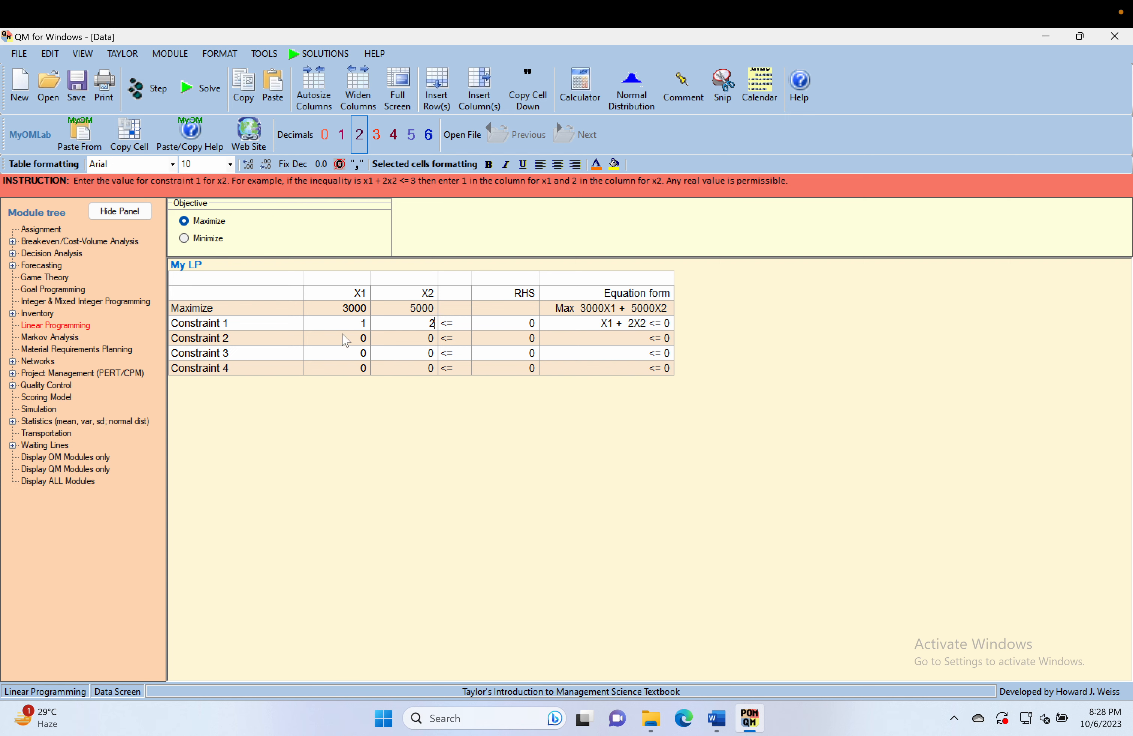
Enter Constraint 2's coefficients as 2 for X1 and 2 for X2.
{"action": "left_click", "coordinate": [346, 339]}
{"action": "type", "text": "2"}
{"action": "key", "text": "Tab"}
{"action": "type", "text": "2"}
Check the remaining constraints in Word, and in QM for Windows set Constraint 3's X1 coefficient to 2 and Constraint 4's X2 coefficient to 3.
{"action": "left_click", "coordinate": [719, 719]}
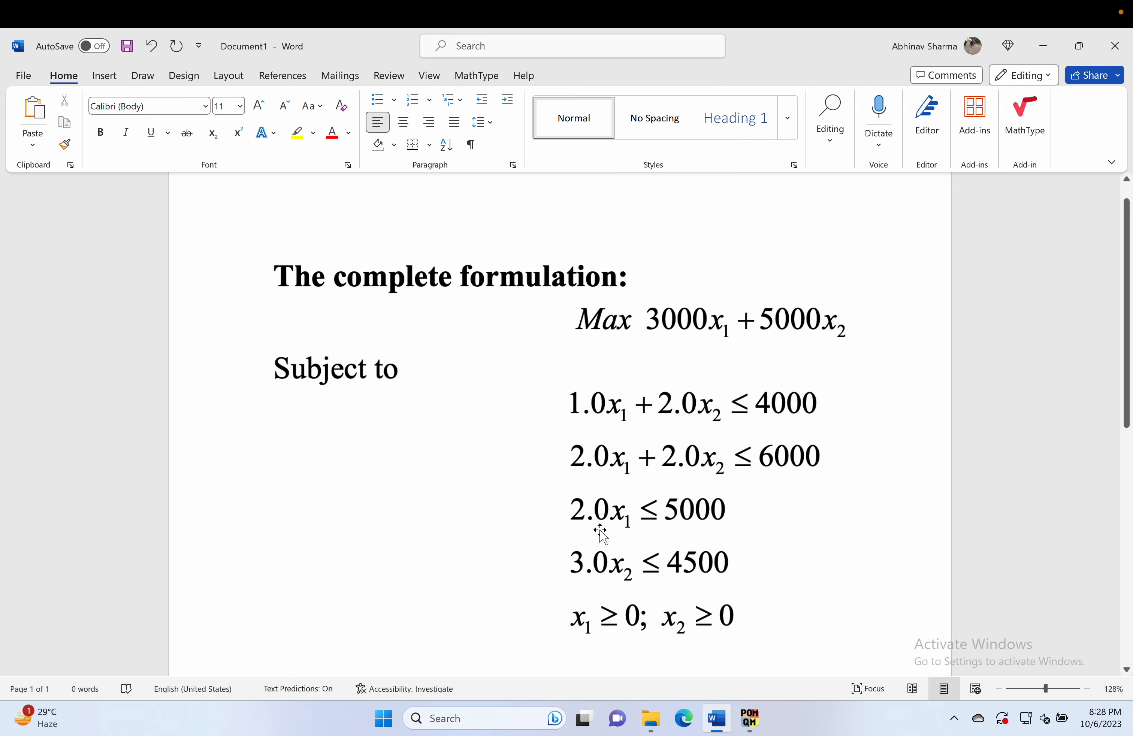
{"action": "left_click", "coordinate": [750, 719]}
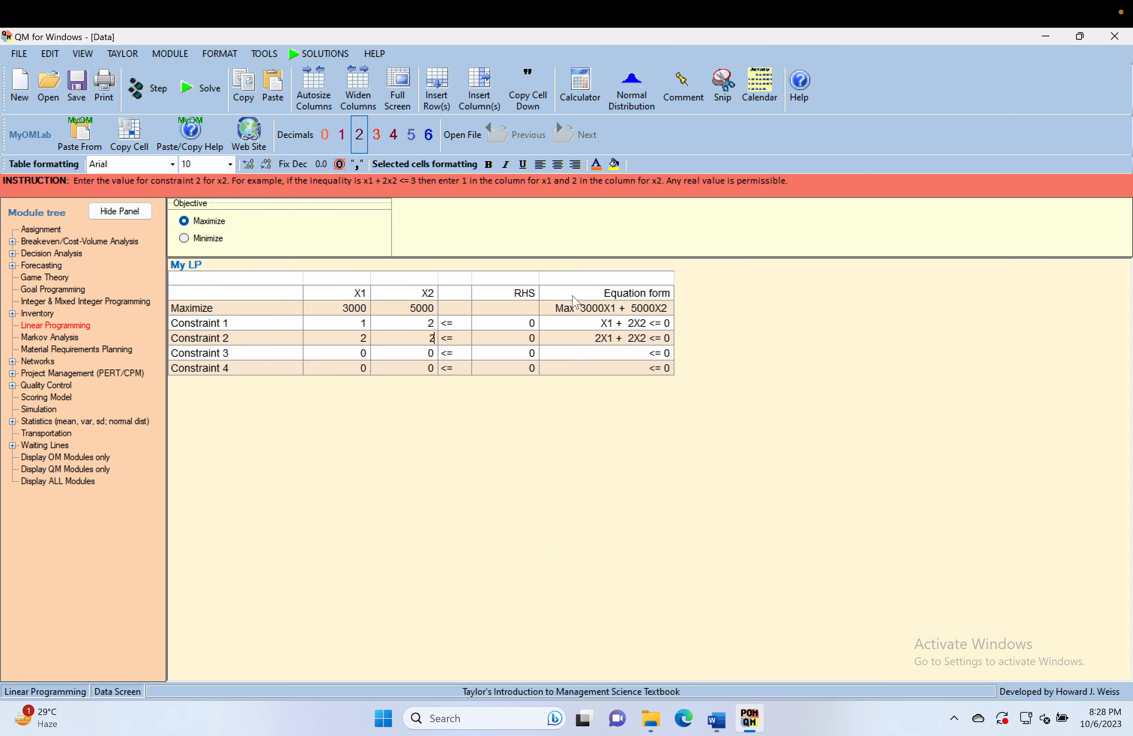
{"action": "left_click", "coordinate": [337, 348]}
{"action": "type", "text": "2"}
{"action": "left_click", "coordinate": [390, 368]}
{"action": "type", "text": "3"}
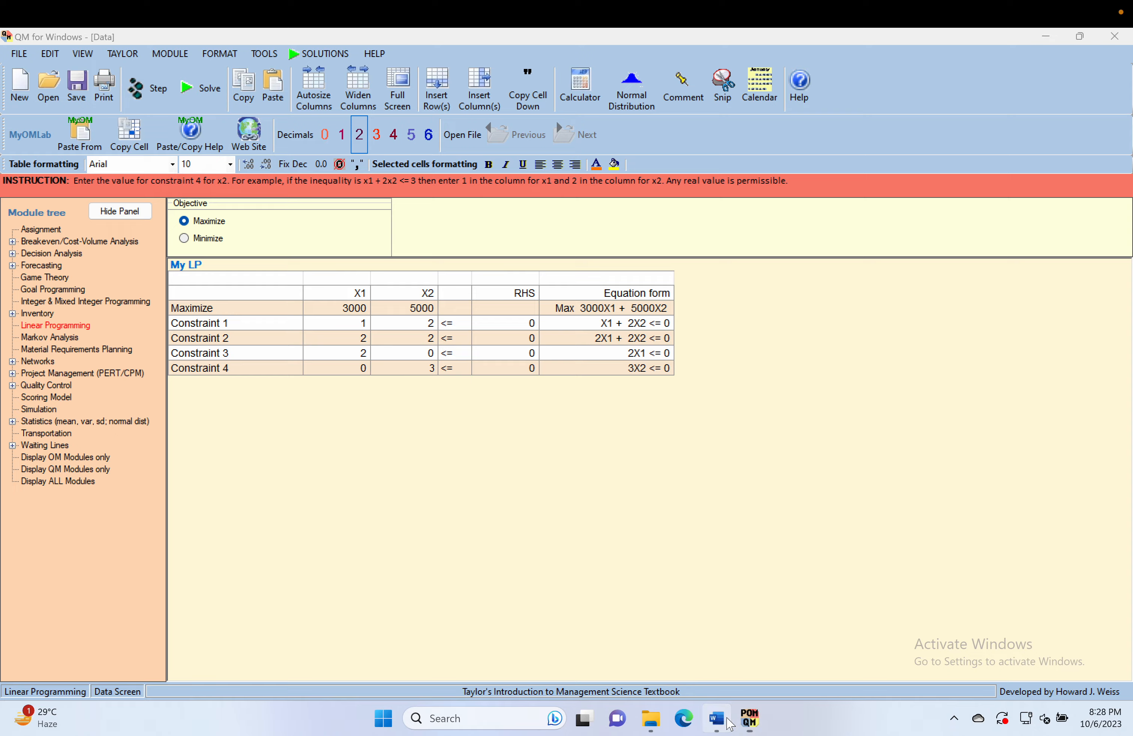
Consult the limits in Word and set the RHS in QM for Windows to 4000 for Constraint 1 and 6000 for Constraint 2.
{"action": "left_click", "coordinate": [728, 721]}
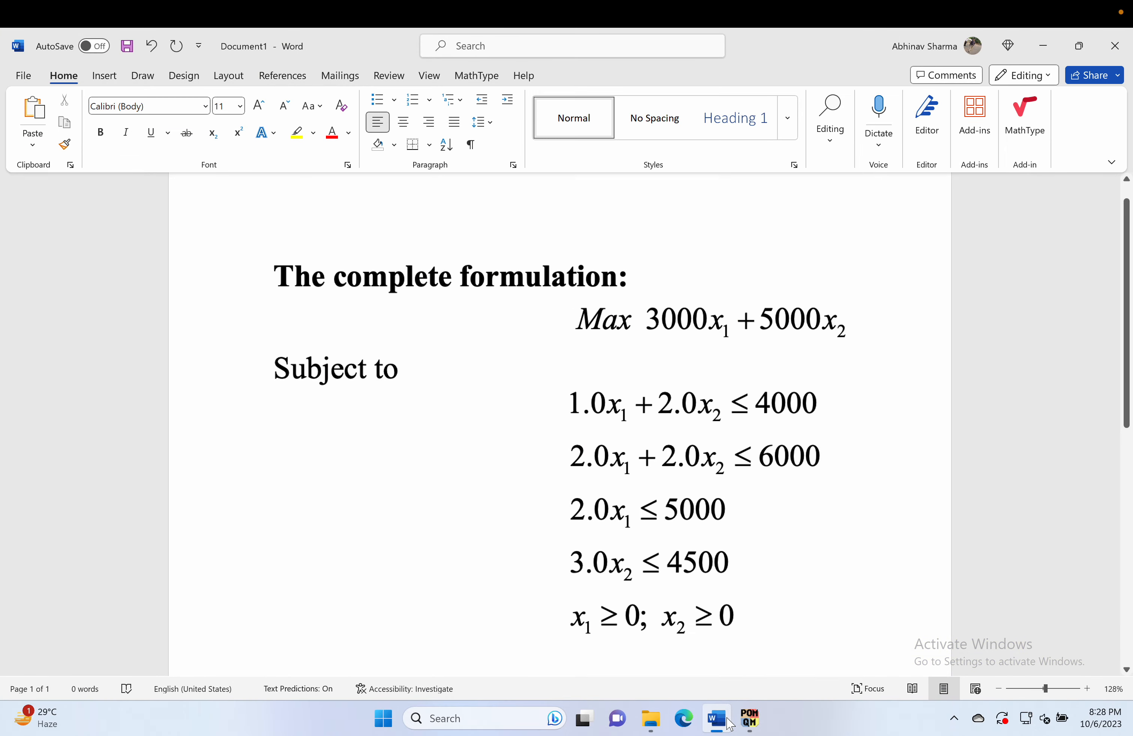
{"action": "left_click", "coordinate": [730, 724]}
{"action": "left_click", "coordinate": [513, 327]}
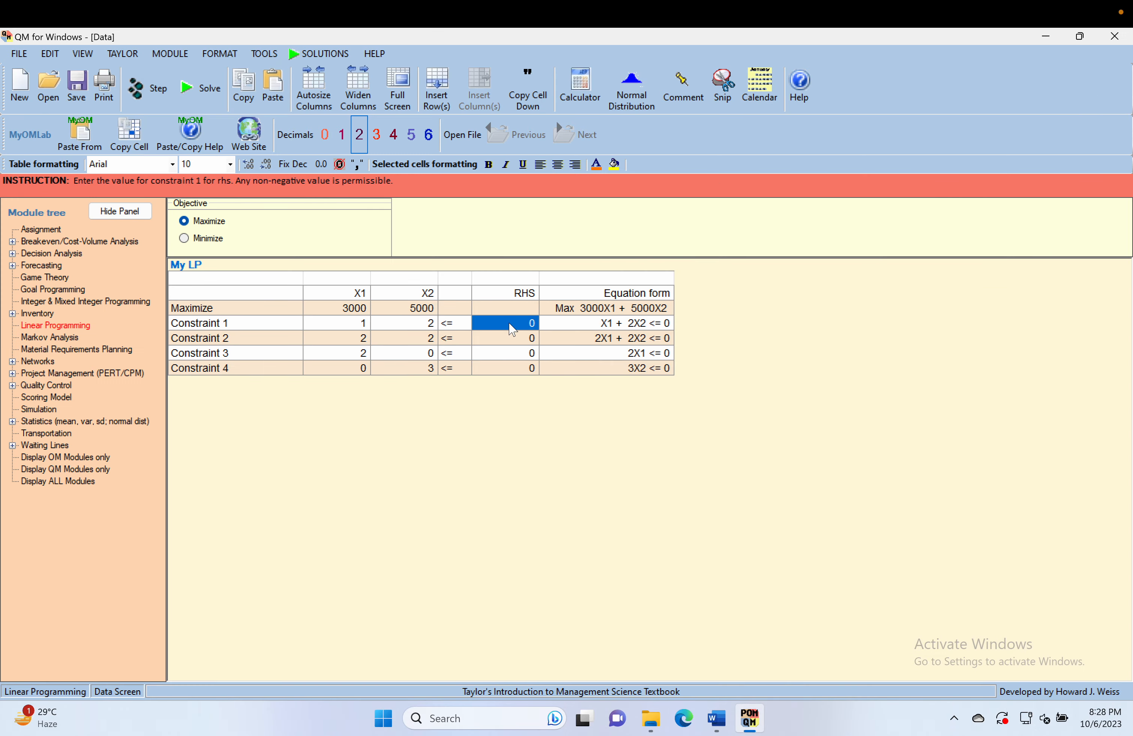
{"action": "type", "text": "4000"}
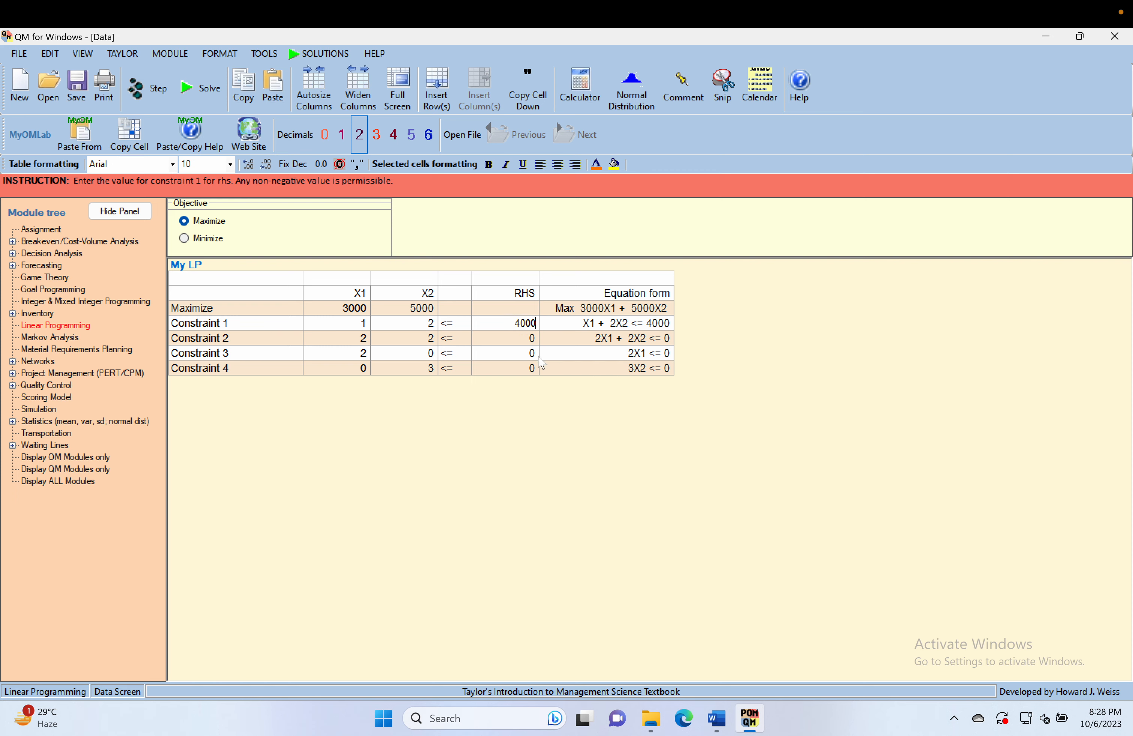
{"action": "left_click", "coordinate": [506, 339]}
{"action": "type", "text": "6000"}
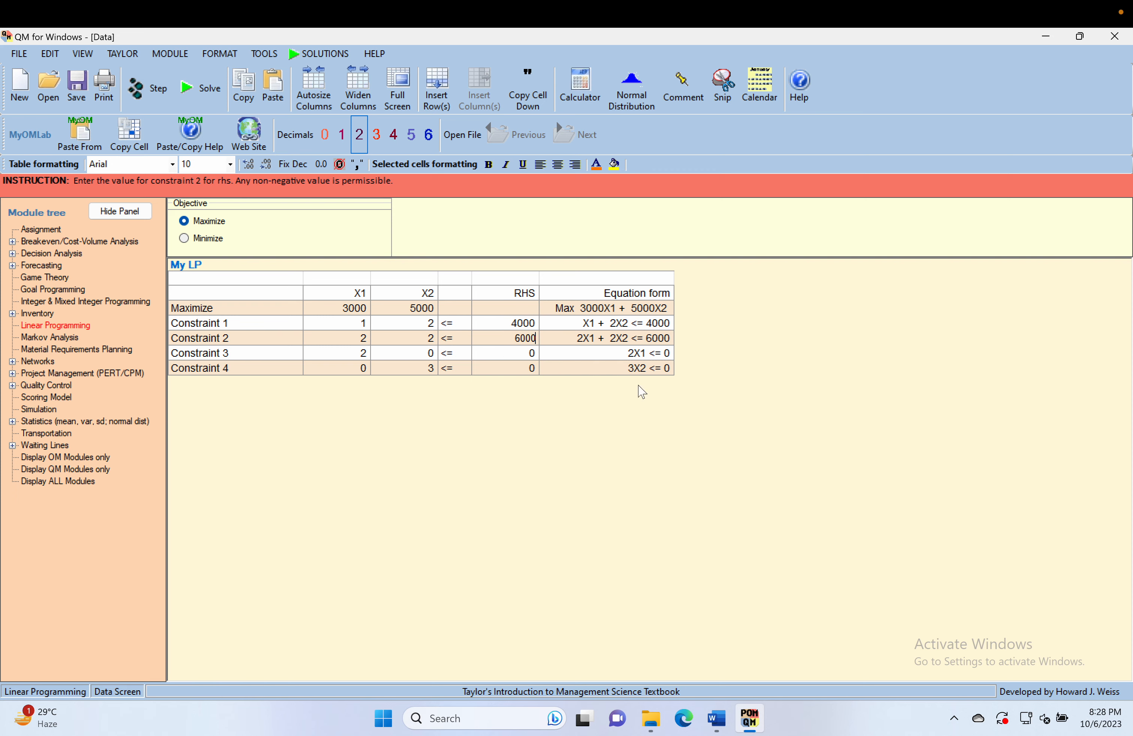
Recheck the limits in Word and set the RHS in QM for Windows to 5000 for Constraint 3 and 4500 for Constraint 4.
{"action": "left_click", "coordinate": [732, 722]}
{"action": "left_click", "coordinate": [750, 719]}
{"action": "left_click", "coordinate": [512, 354]}
{"action": "type", "text": "5000"}
{"action": "left_click", "coordinate": [524, 369]}
{"action": "type", "text": "40000"}
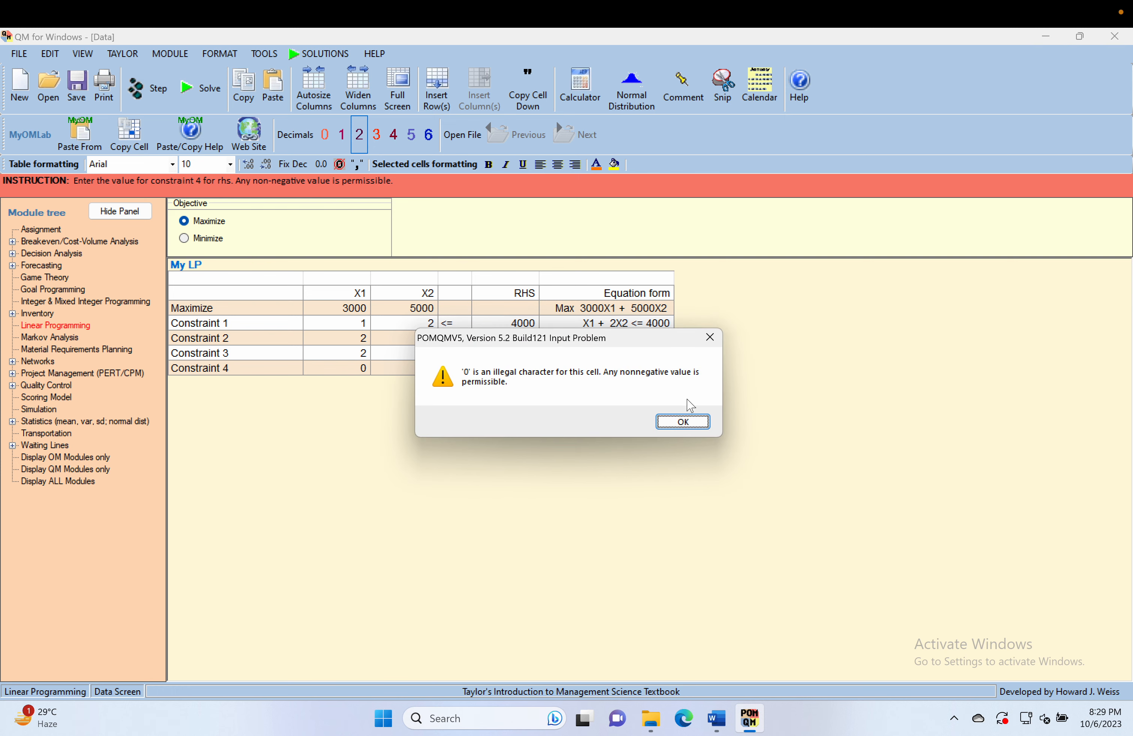
{"action": "left_click", "coordinate": [688, 423]}
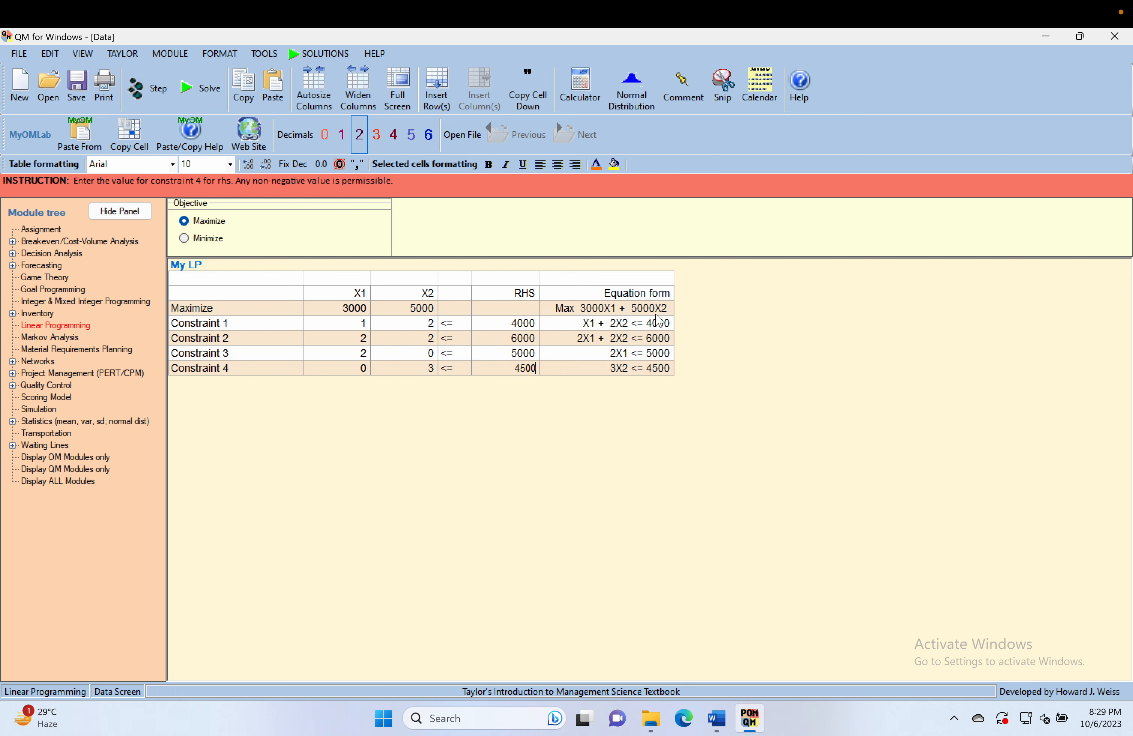
Solve the linear program, open the solution list and place it beside the Linear Programming Results.
{"action": "left_click", "coordinate": [196, 100]}
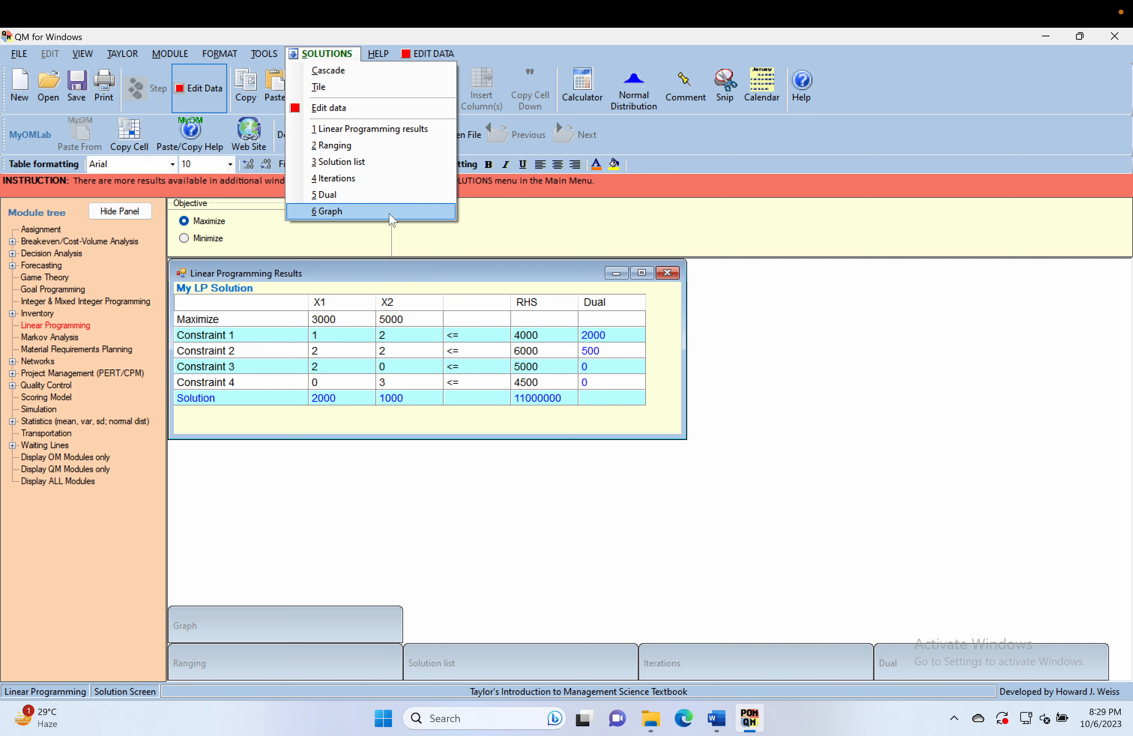
{"action": "left_click", "coordinate": [359, 424]}
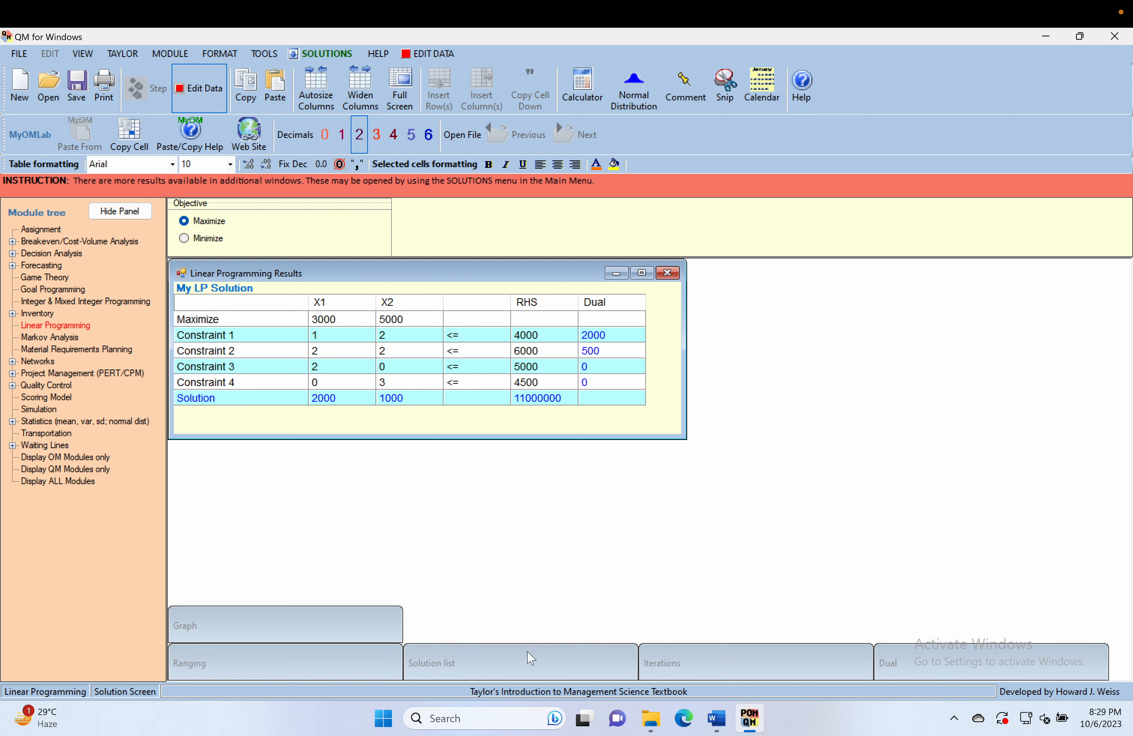
{"action": "left_click", "coordinate": [505, 659]}
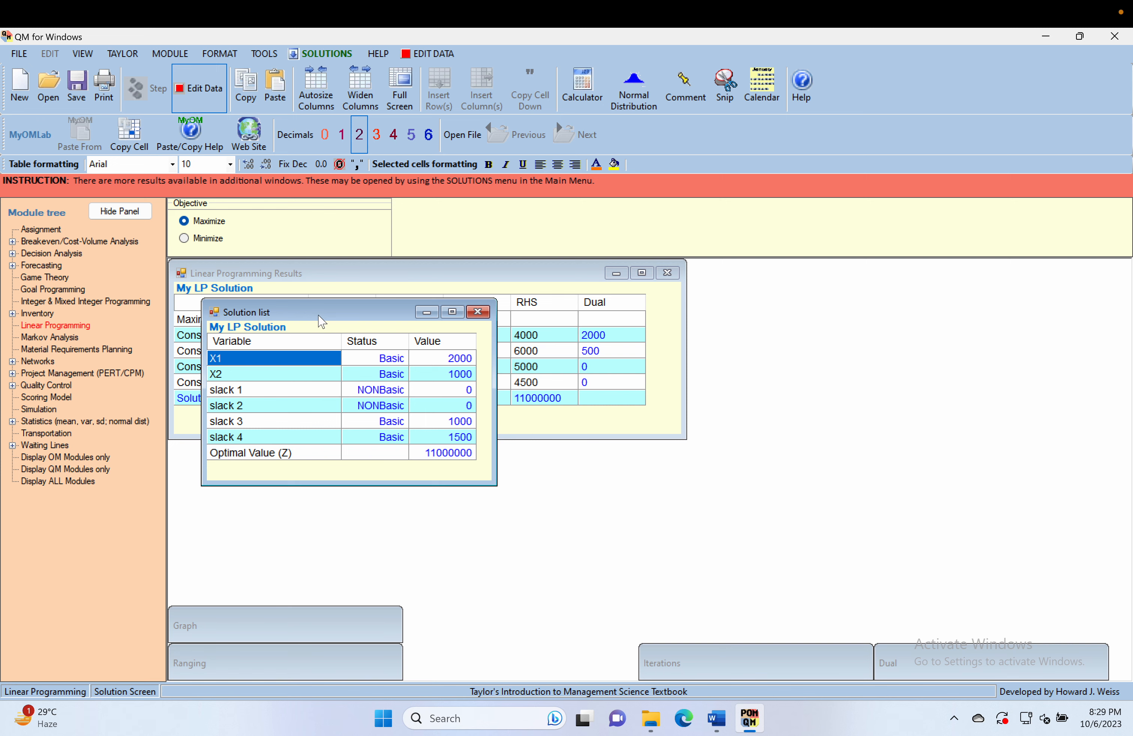
{"action": "left_click_drag", "start_coordinate": [315, 316], "coordinate": [822, 277]}
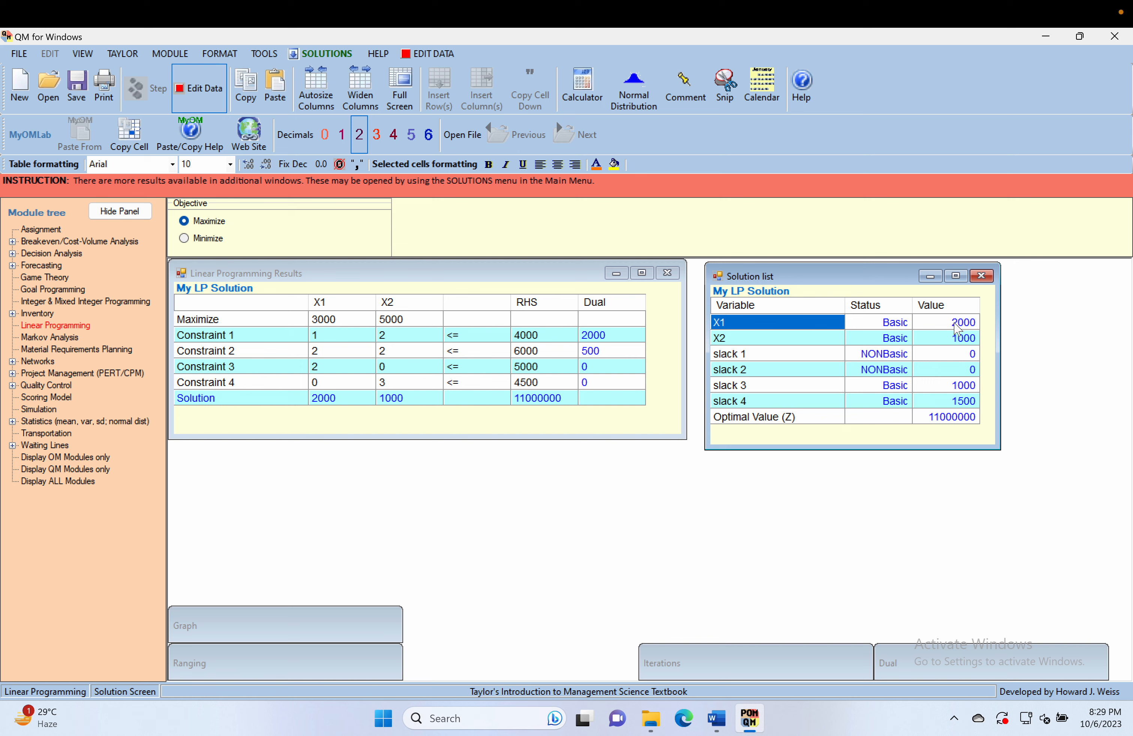
{"action": "left_click", "coordinate": [719, 337]}
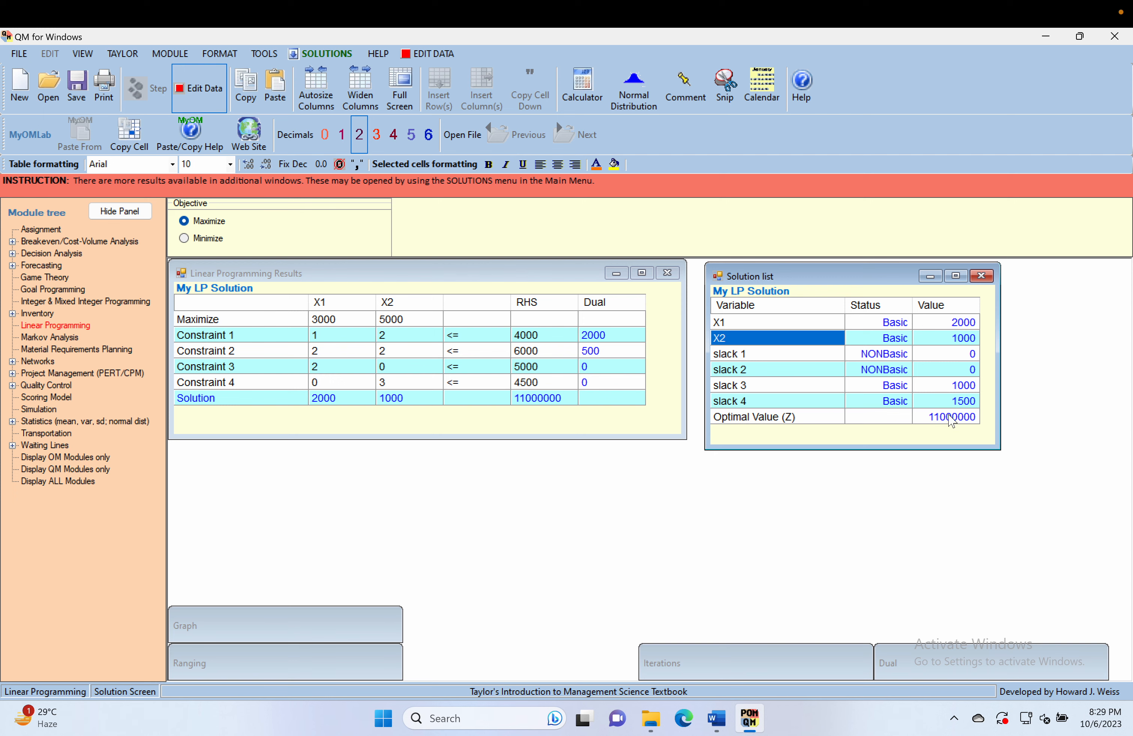
Open the simplex iterations, examine the tableaus of each iteration and close the window.
{"action": "left_click", "coordinate": [688, 661]}
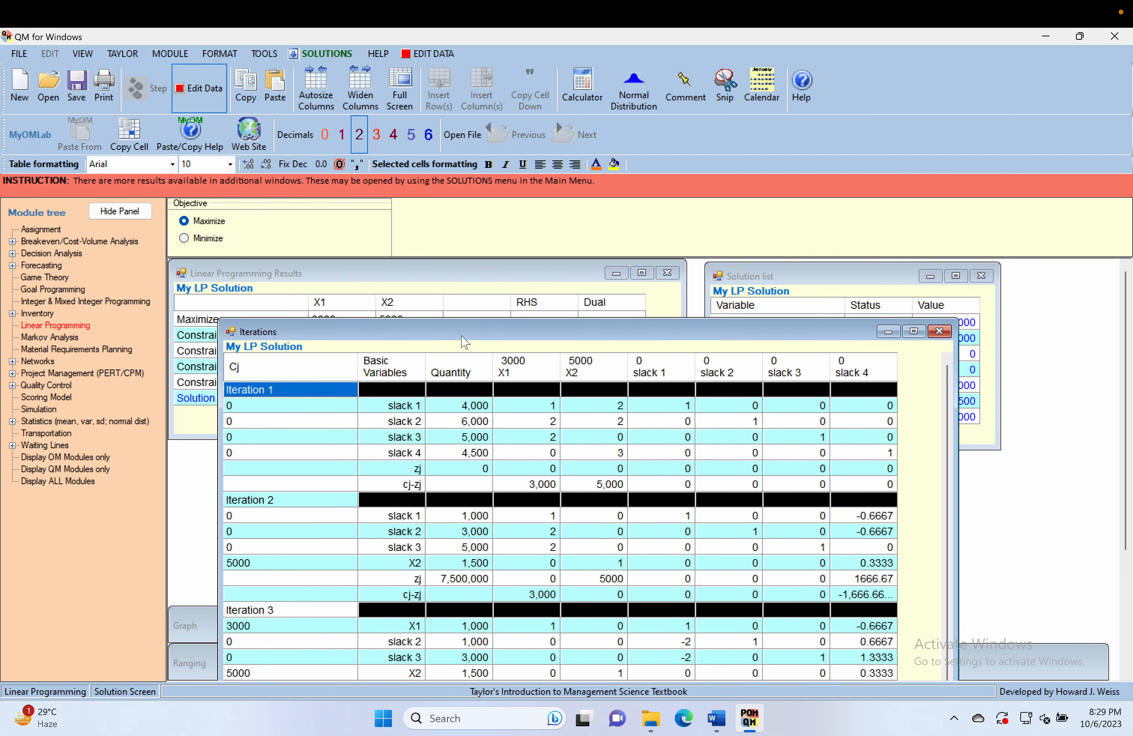
{"action": "left_click_drag", "start_coordinate": [456, 330], "coordinate": [499, 271]}
{"action": "scroll", "coordinate": [423, 435], "scroll_direction": "down", "scroll_amount": 1}
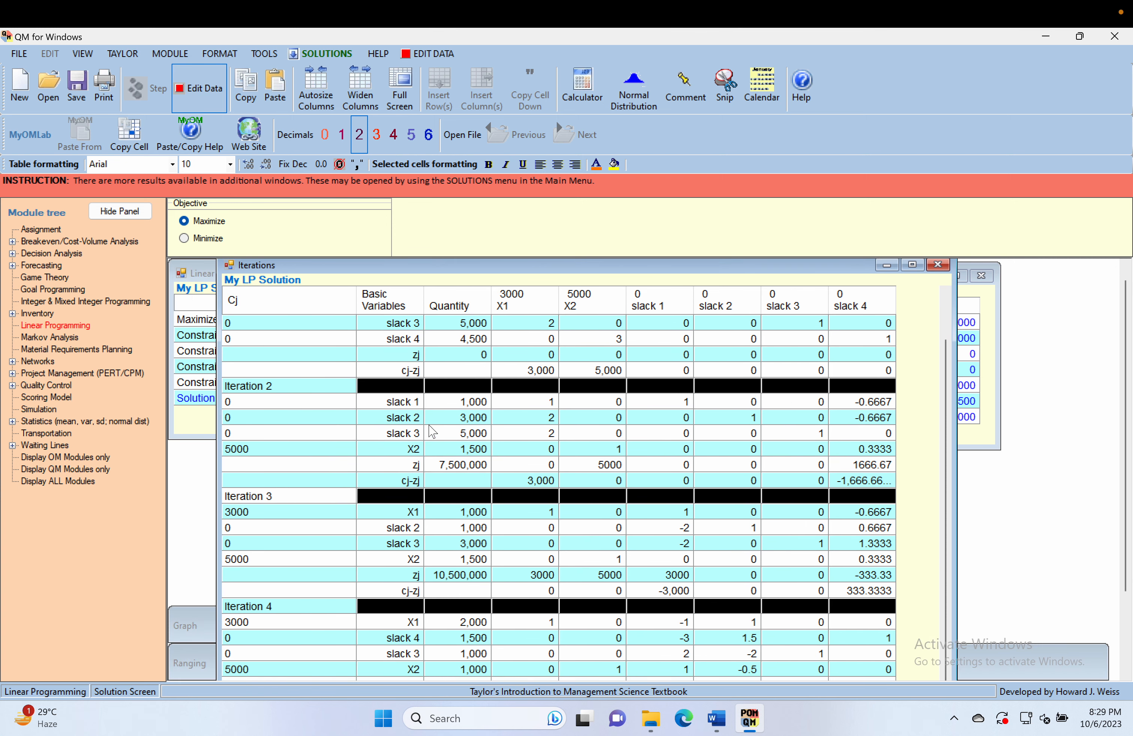
{"action": "left_click", "coordinate": [937, 265]}
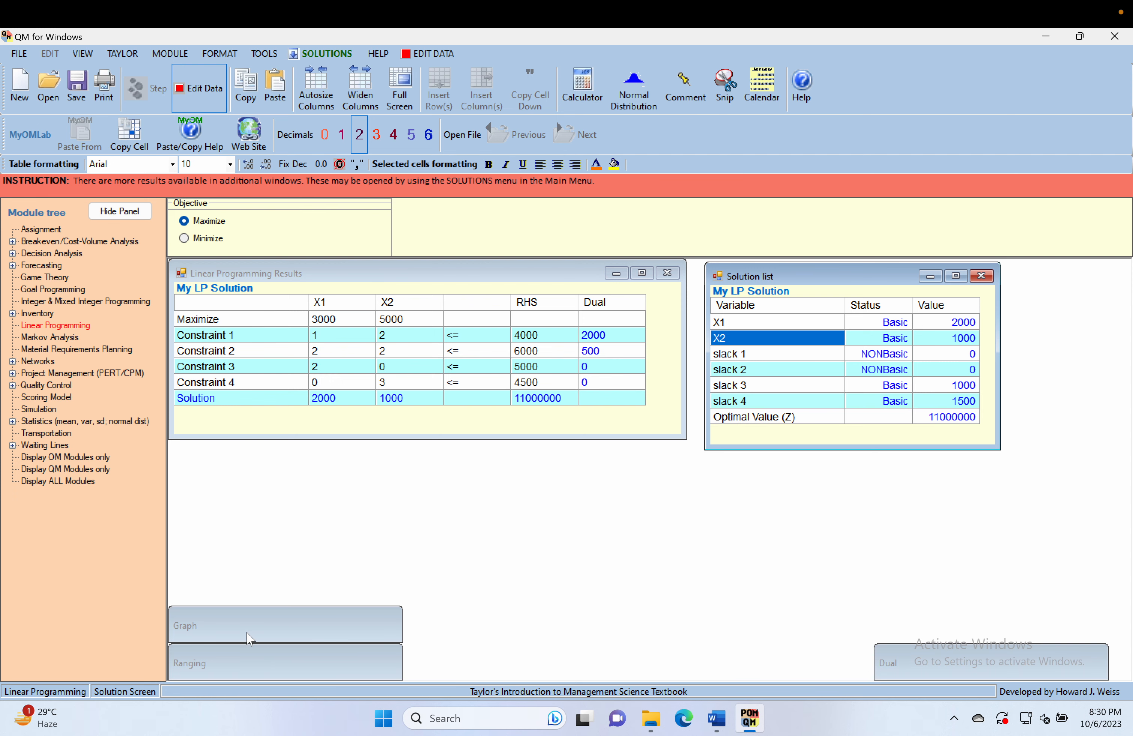
Open the graphical solution, examine the feasible region with the 2X1+2X2<=6000 constraint selected, and minimize the graph.
{"action": "left_click", "coordinate": [249, 639]}
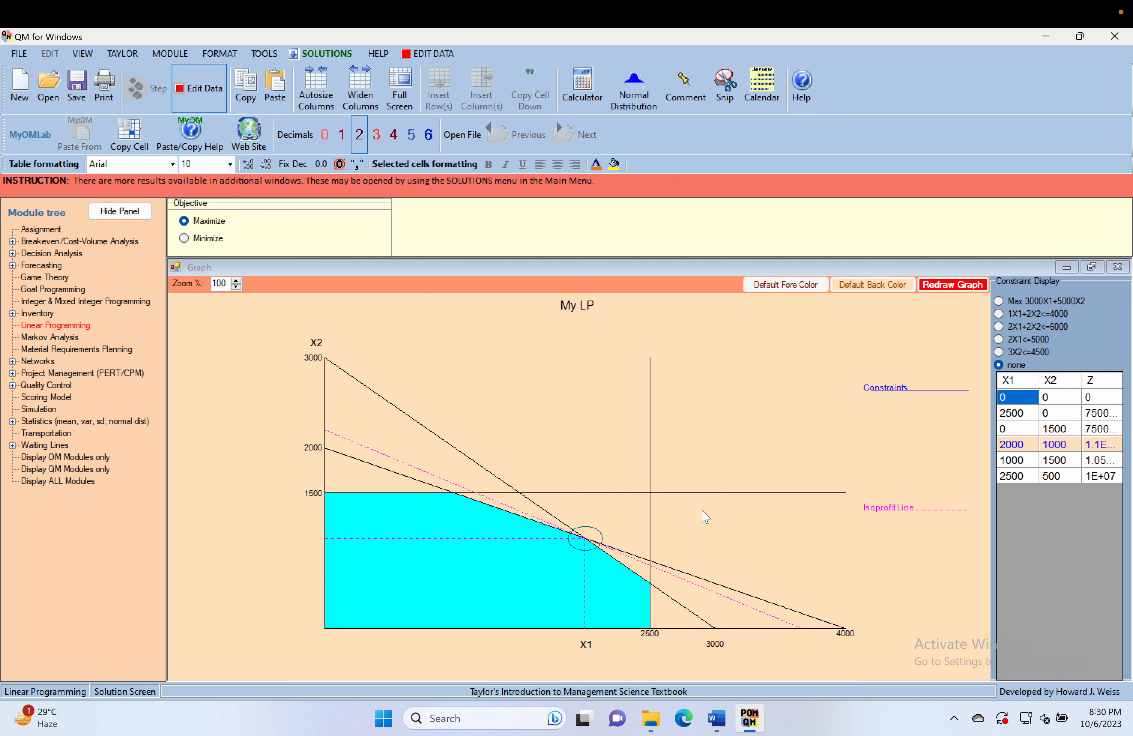
{"action": "left_click", "coordinate": [1008, 327]}
{"action": "left_click", "coordinate": [1067, 267]}
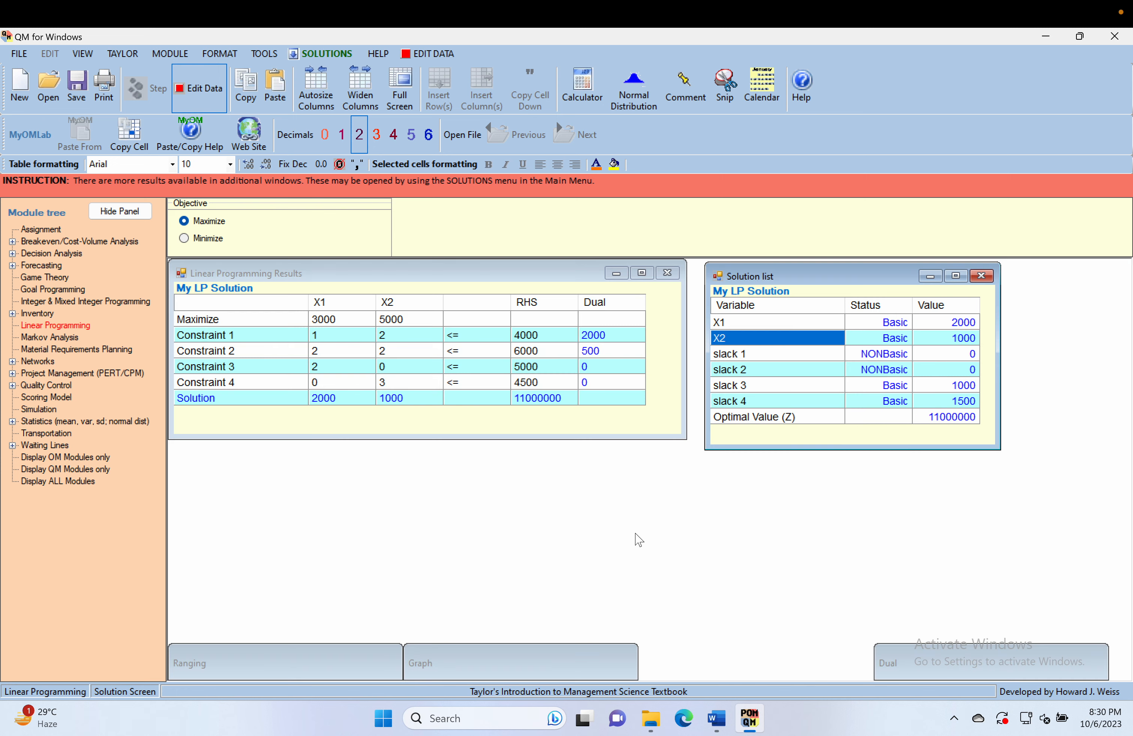
Open the ranging report, examine its reduced cost and original value columns, and place it below the Linear Programming Results.
{"action": "left_click", "coordinate": [300, 669]}
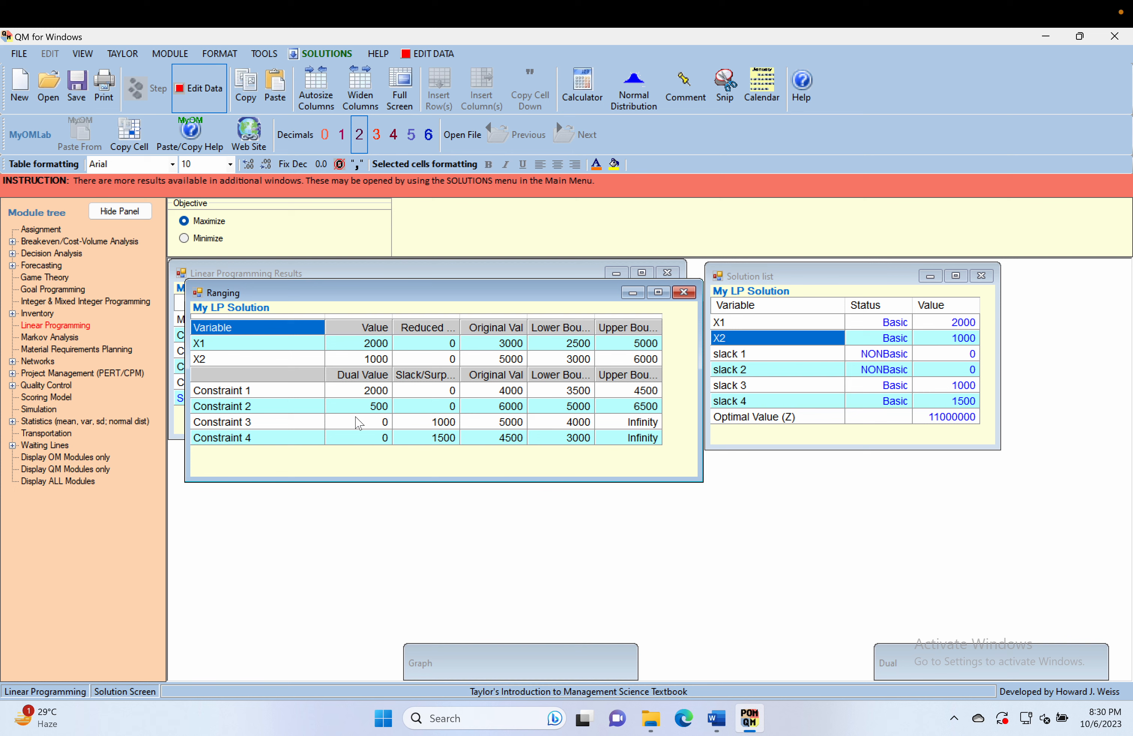
{"action": "left_click", "coordinate": [464, 331]}
{"action": "left_click", "coordinate": [452, 332]}
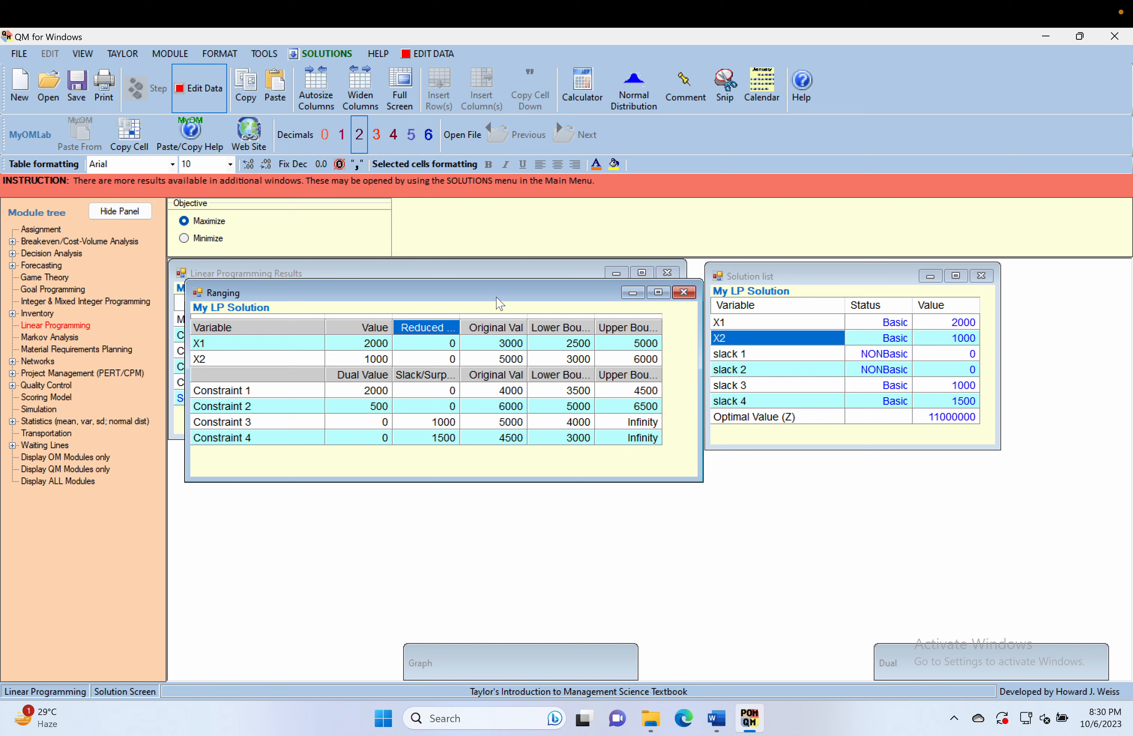
{"action": "left_click", "coordinate": [504, 328]}
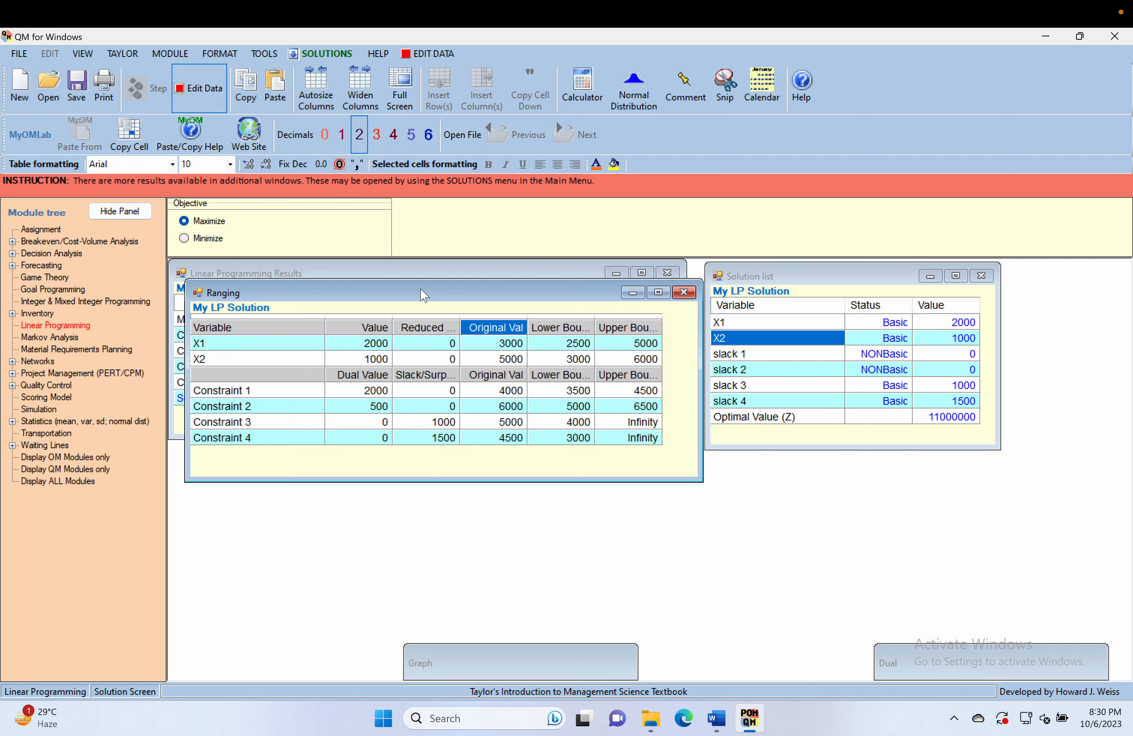
{"action": "left_click_drag", "start_coordinate": [421, 295], "coordinate": [406, 439]}
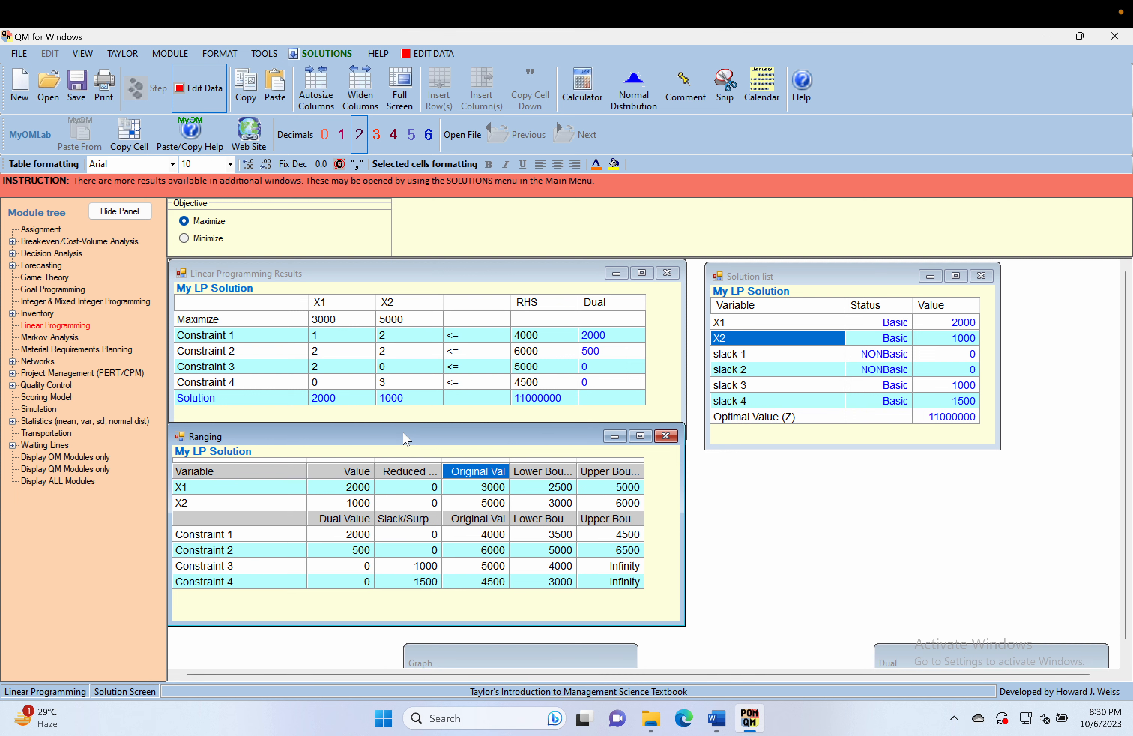